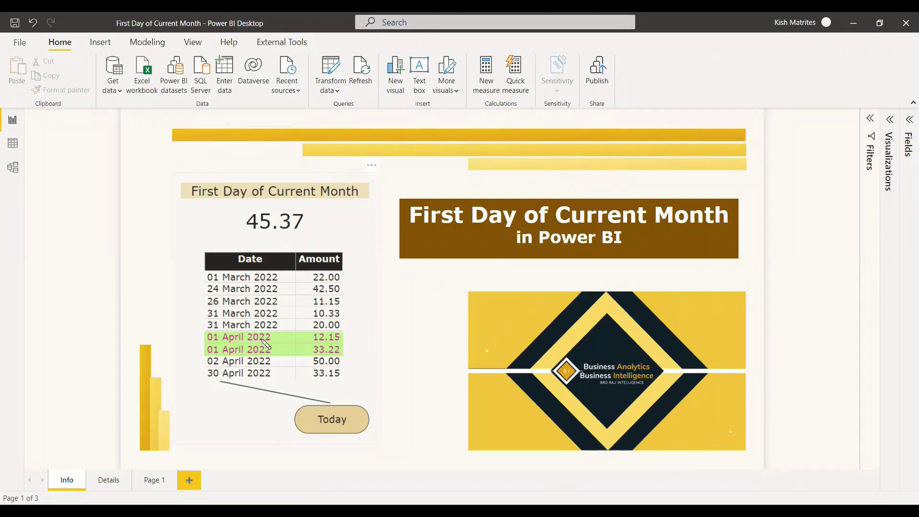
# On Page 1, add a new measure named First Date Sales SOM to the Sample Data table
pyautogui.click(109, 480)
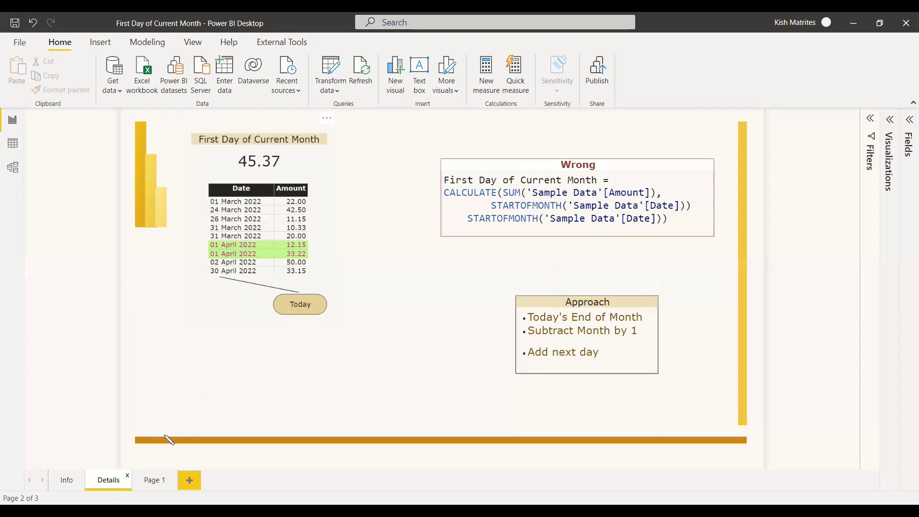
pyautogui.click(154, 479)
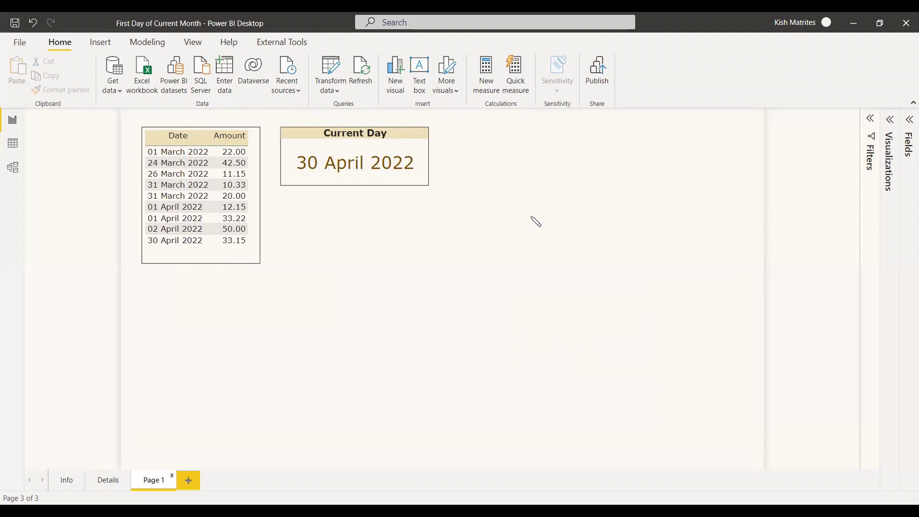
pyautogui.click(889, 133)
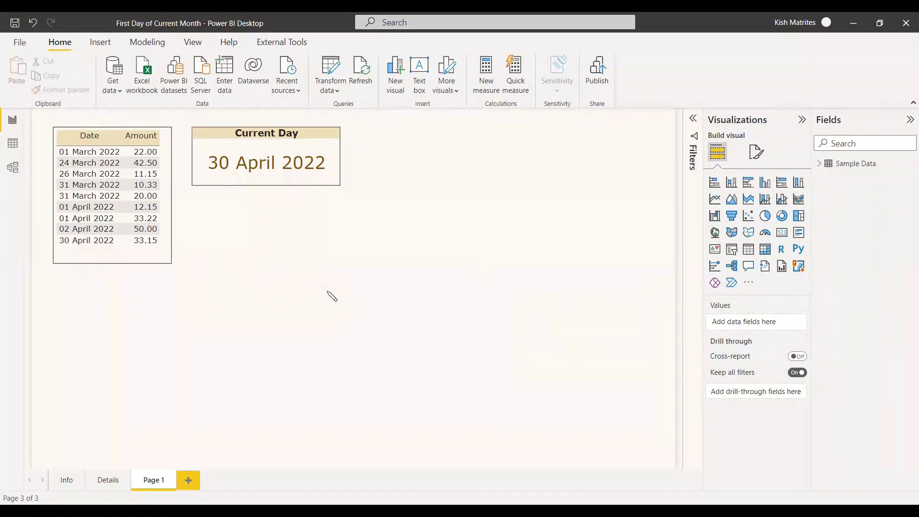
pyautogui.click(818, 163)
pyautogui.rightClick(840, 170)
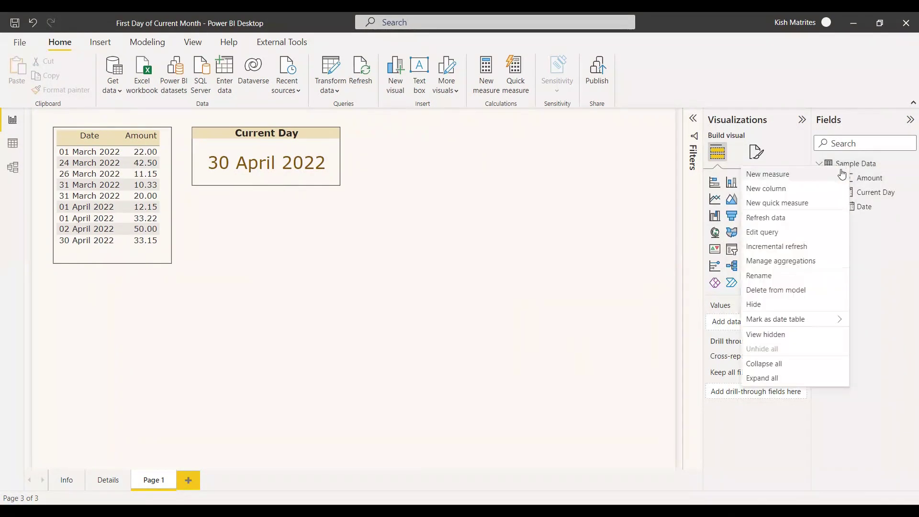
pyautogui.click(809, 174)
pyautogui.write('First Date Sales ')
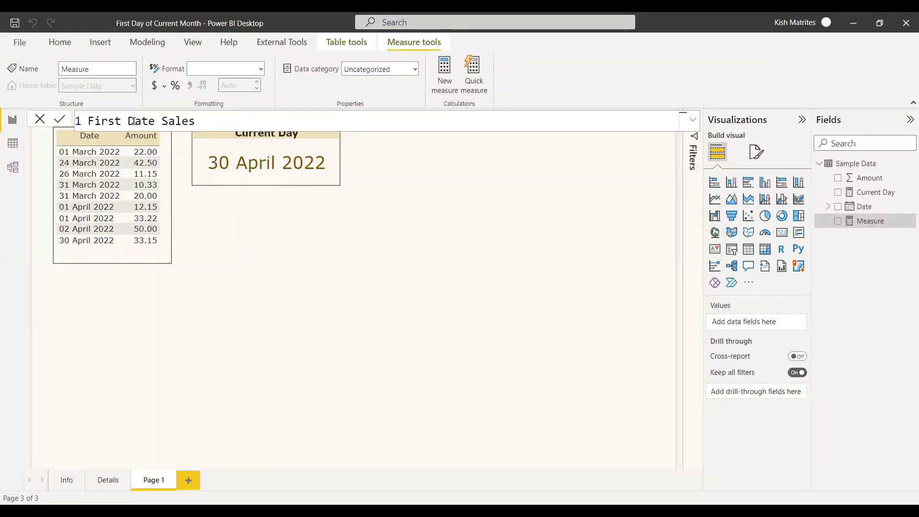
pyautogui.write('SOM = cal')
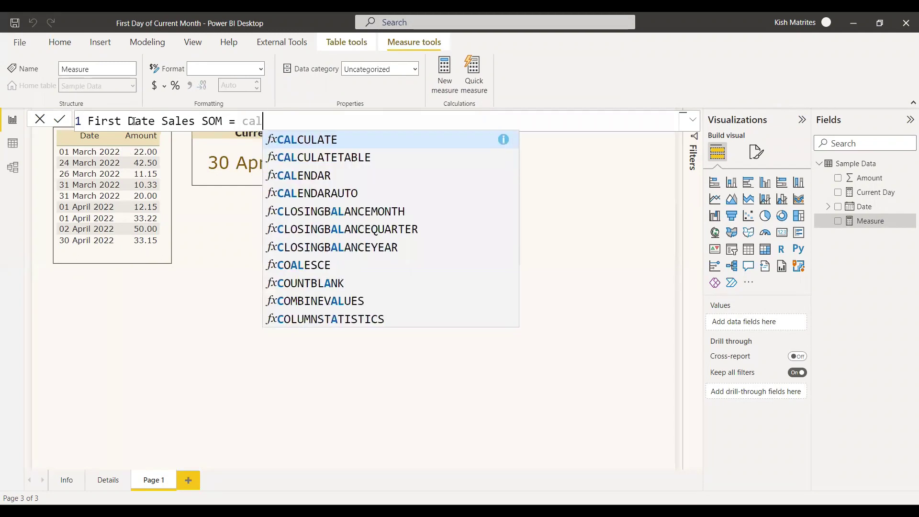
# Begin the First Date Sales SOM formula with CALCULATE over SUM('Sample Data'[Amount]), followed by a new line for the filter
pyautogui.press('Tab')
pyautogui.write('sum')
pyautogui.press('Tab')
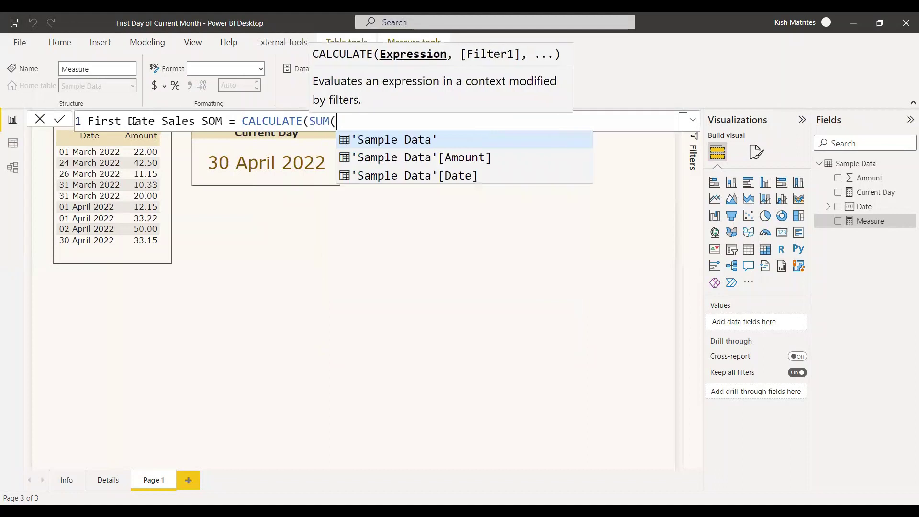
pyautogui.write('Samp')
pyautogui.press('Down')
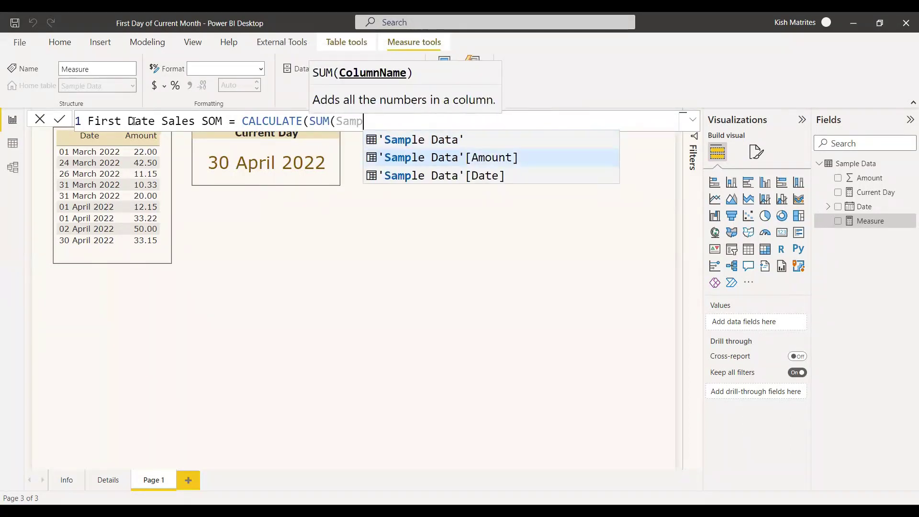
pyautogui.press('Tab')
pyautogui.write(')')
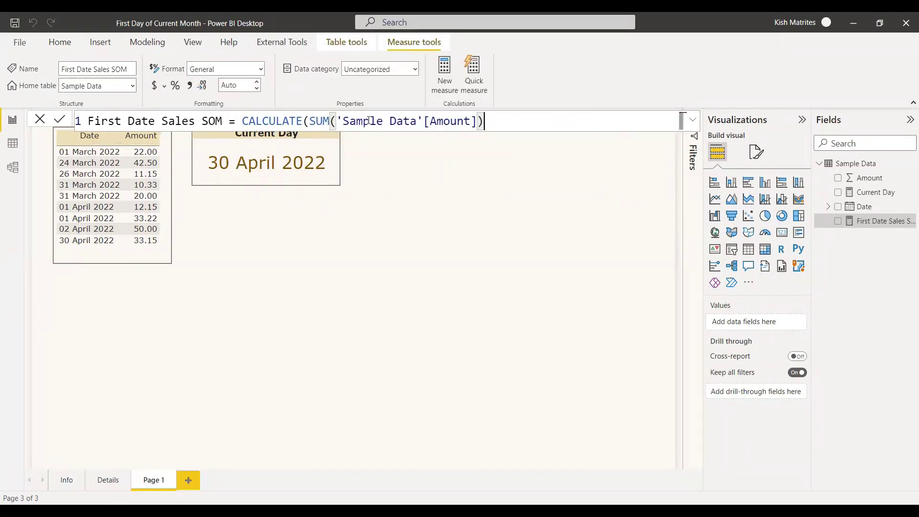
pyautogui.write(',')
pyautogui.hotkey('shift', 'Return')
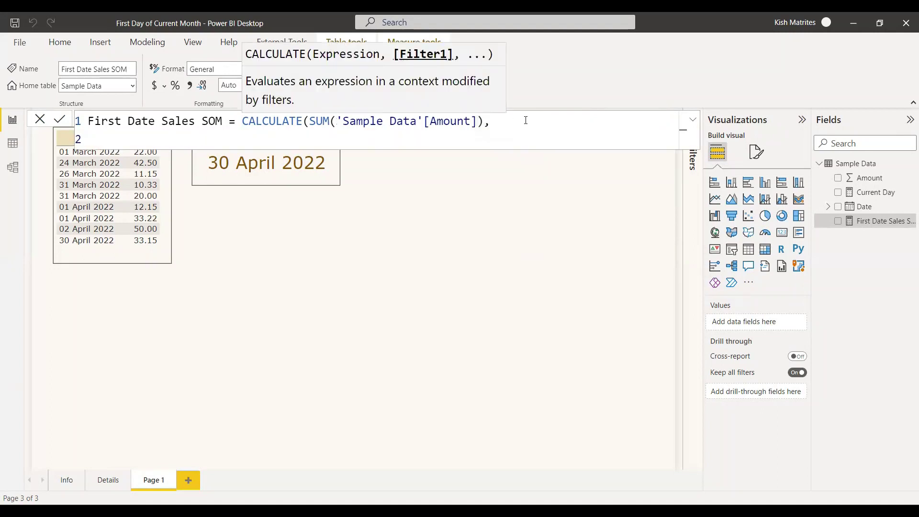
# Complete the formula with the indented filter STARTOFMONTH('Sample Data'[Date]) and commit the measure
pyautogui.press('Tab')
pyautogui.press('Tab')
pyautogui.press('Tab')
pyautogui.press('Tab')
pyautogui.press('Tab')
pyautogui.press('Tab')
pyautogui.press('Tab')
pyautogui.write('start')
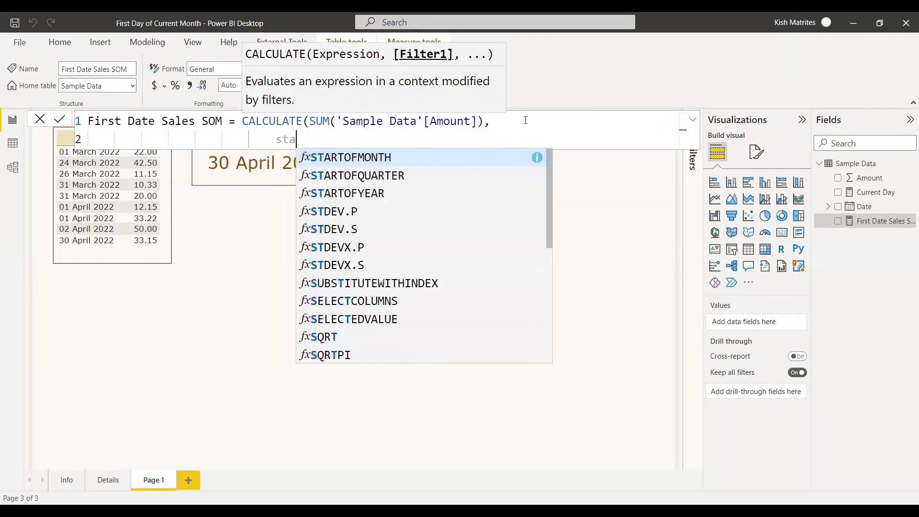
pyautogui.press('Tab')
pyautogui.write("'Sample Data'[Date]))")
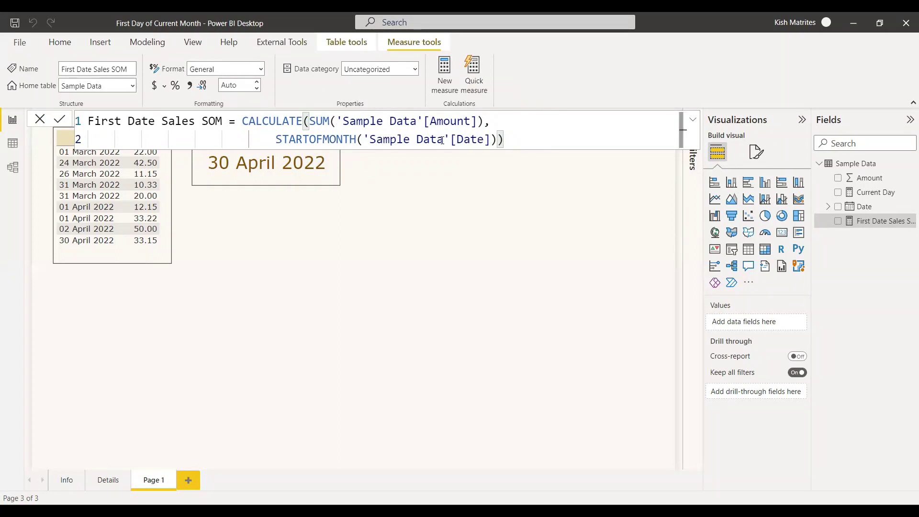
pyautogui.click(39, 121)
pyautogui.click(468, 380)
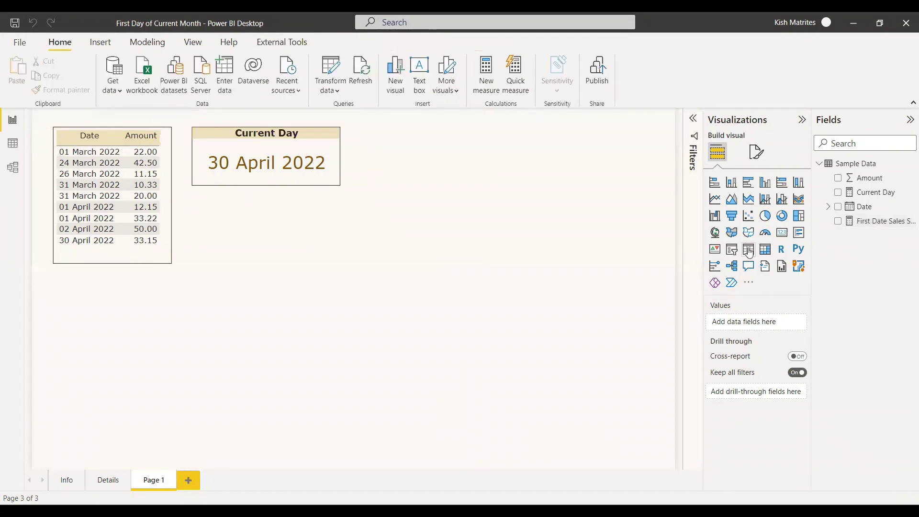
# Add the First Day of Current Month reference graphic under the Current Day card and place the widened Date and Amount table beside them
pyautogui.click(748, 249)
pyautogui.hotkey('ctrl', 'z')
pyautogui.hotkey('ctrl', 'z')
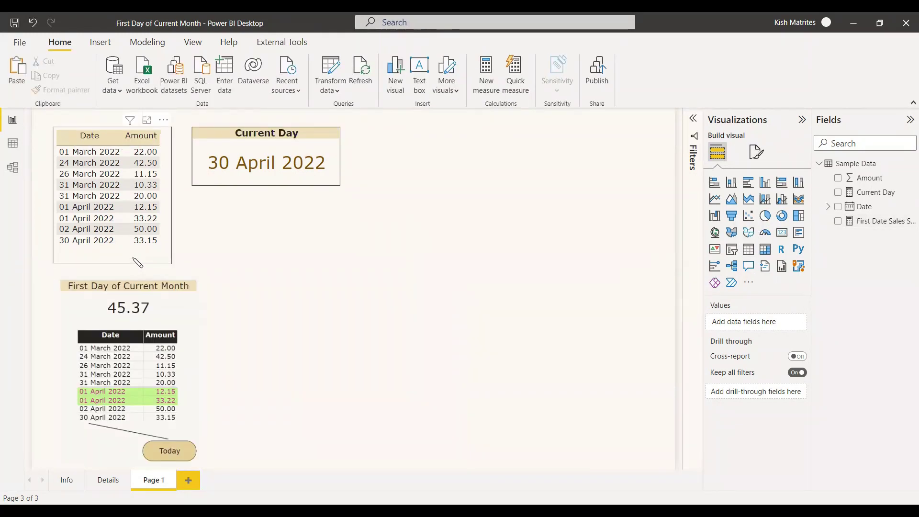
pyautogui.click(85, 172)
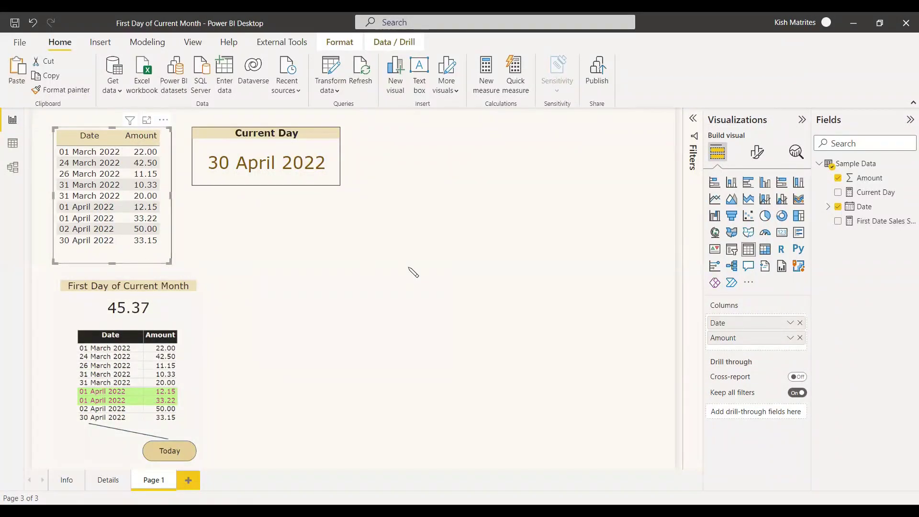
pyautogui.click(388, 274)
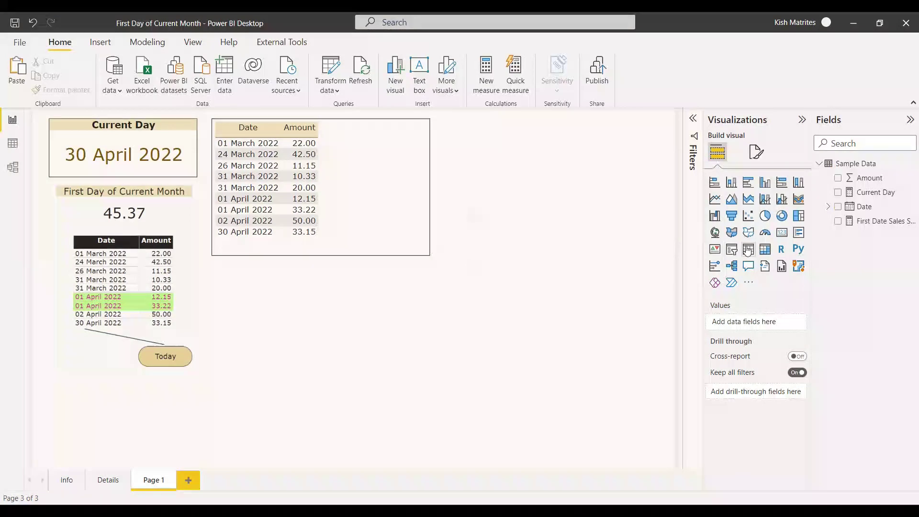
# Add a slicer beside the table using the Year and Month levels of the Date field
pyautogui.click(731, 249)
pyautogui.moveTo(246, 416); pyautogui.dragTo(558, 164)
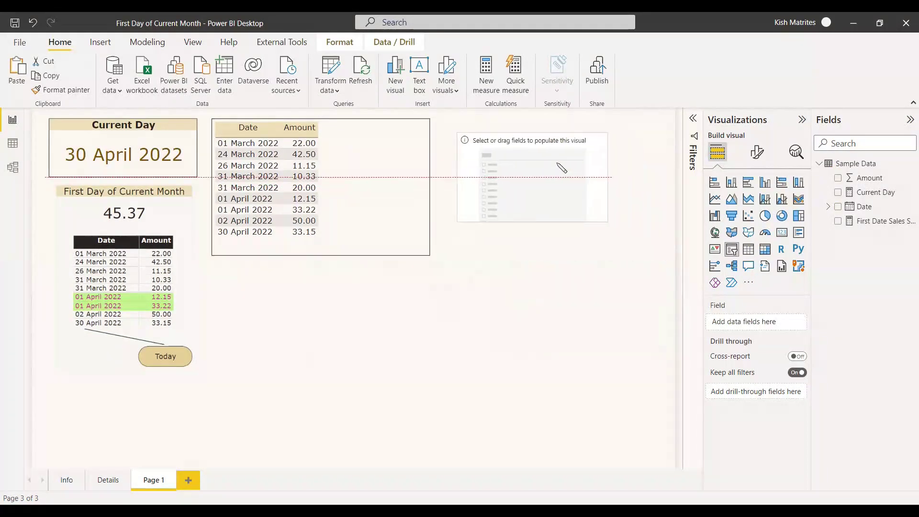
pyautogui.click(838, 208)
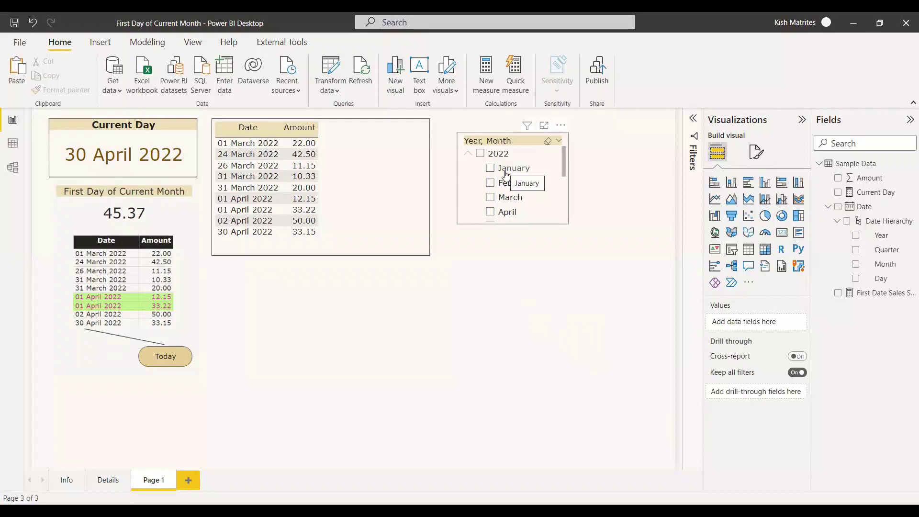
# Add the First Date Sales SOM measure as a column in the Date and Amount table
pyautogui.click(410, 217)
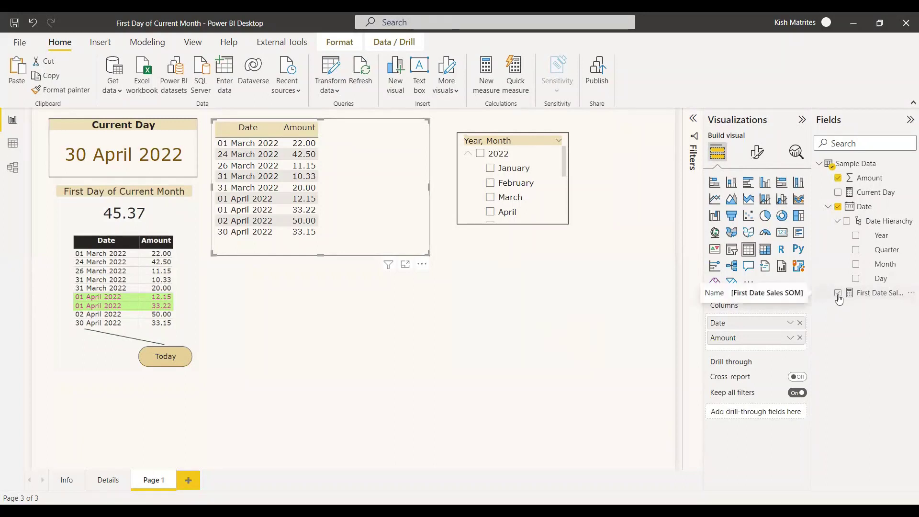
pyautogui.click(838, 293)
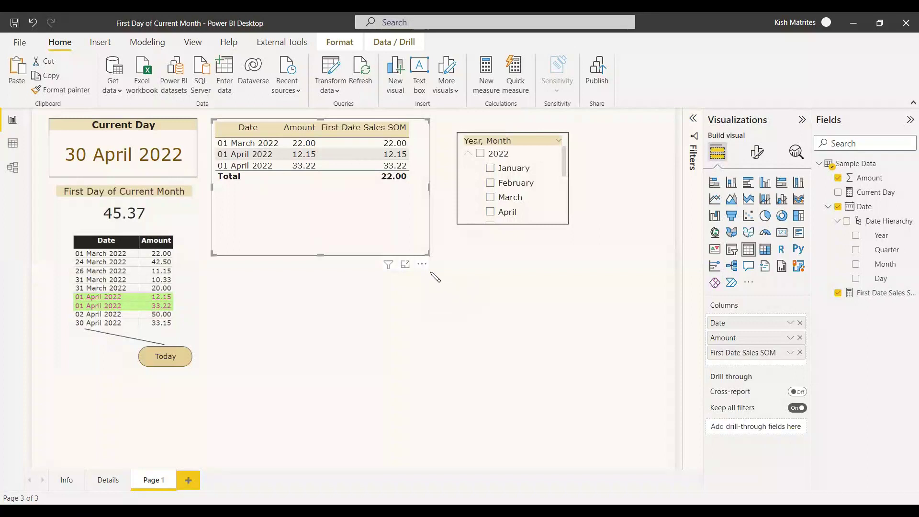
pyautogui.click(503, 316)
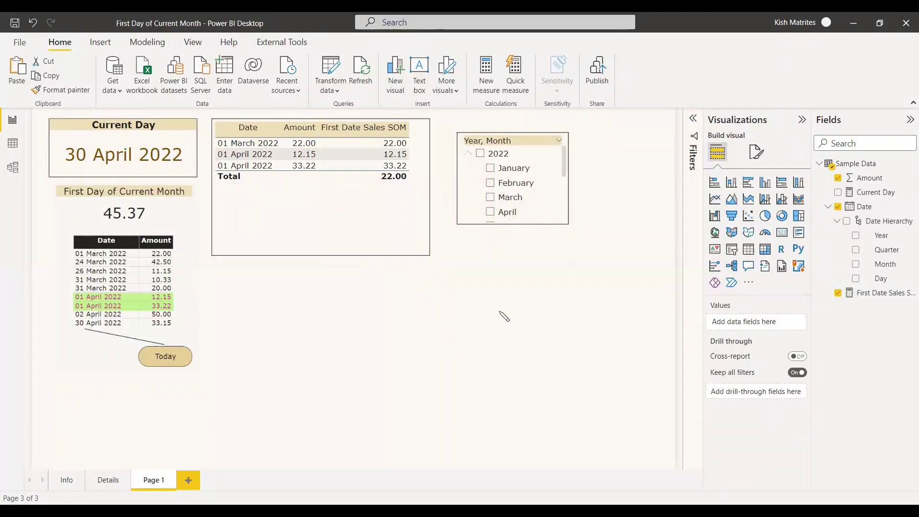
# Create a card showing First Date Sales SOM below the table and reduce its height
pyautogui.click(781, 233)
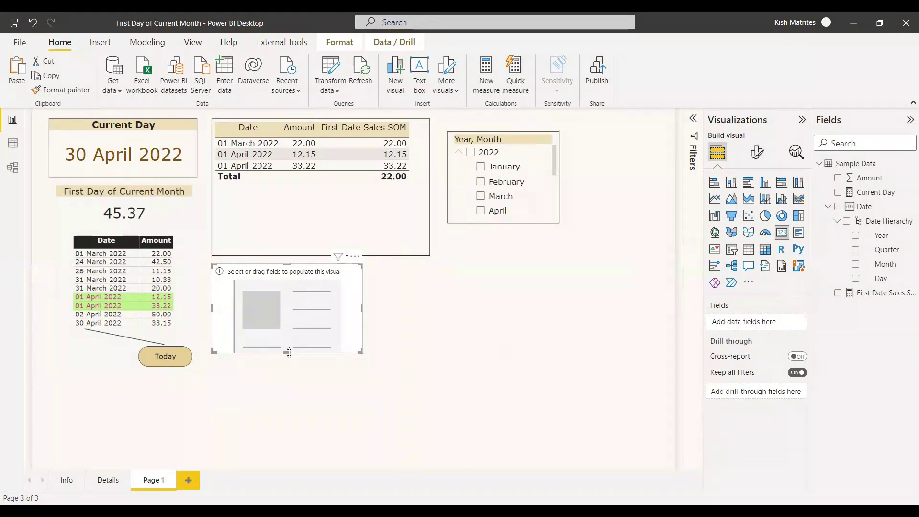
pyautogui.click(837, 293)
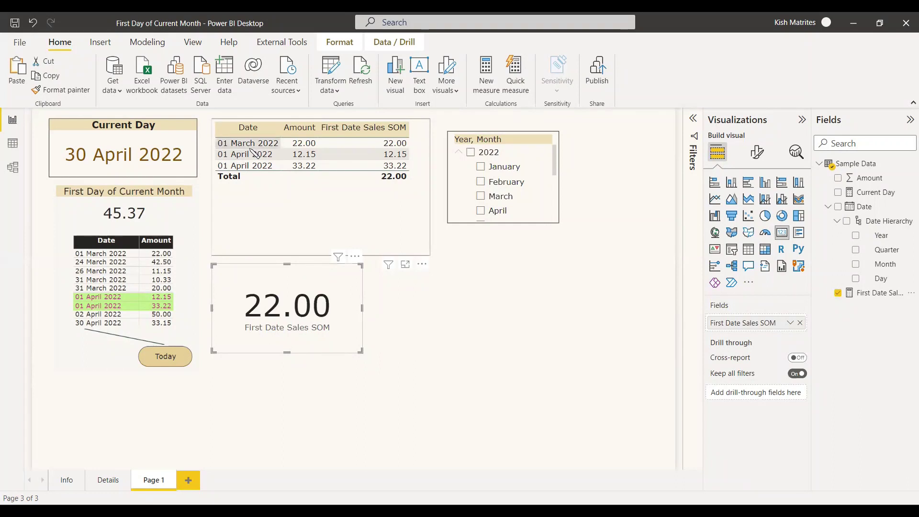
pyautogui.click(467, 256)
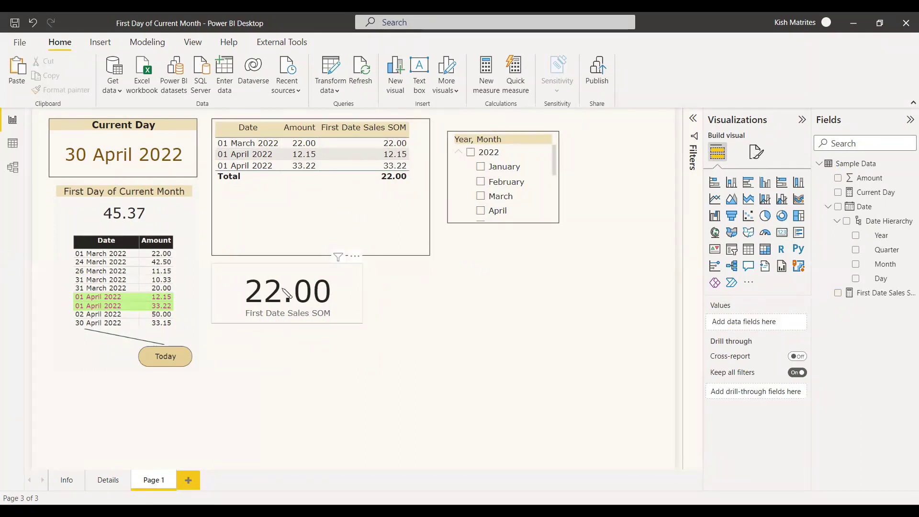
# Check the measure with the slicer filtered to April 2022, clear the filter, and review the Details page
pyautogui.click(480, 211)
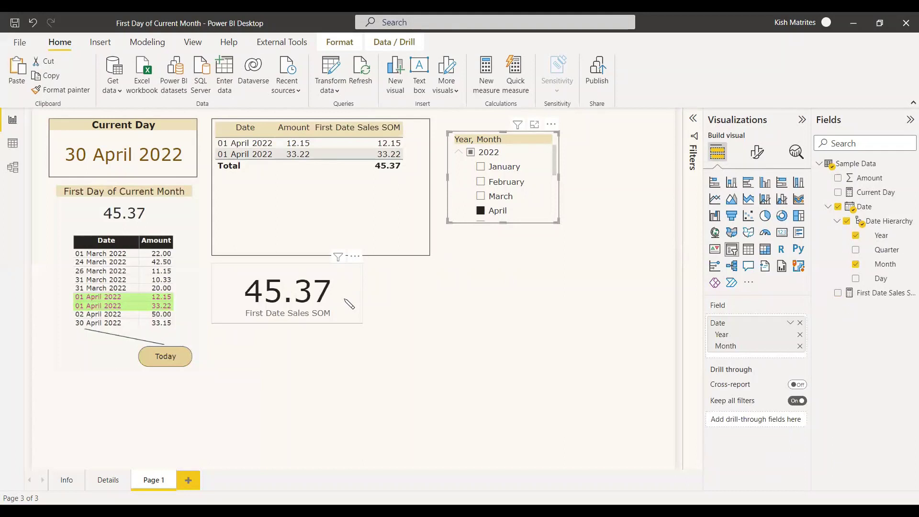
pyautogui.click(480, 212)
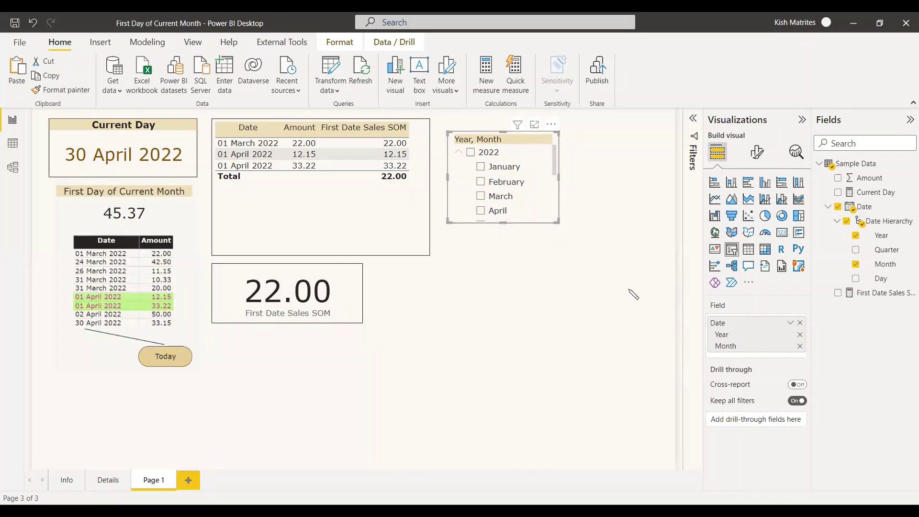
pyautogui.click(108, 480)
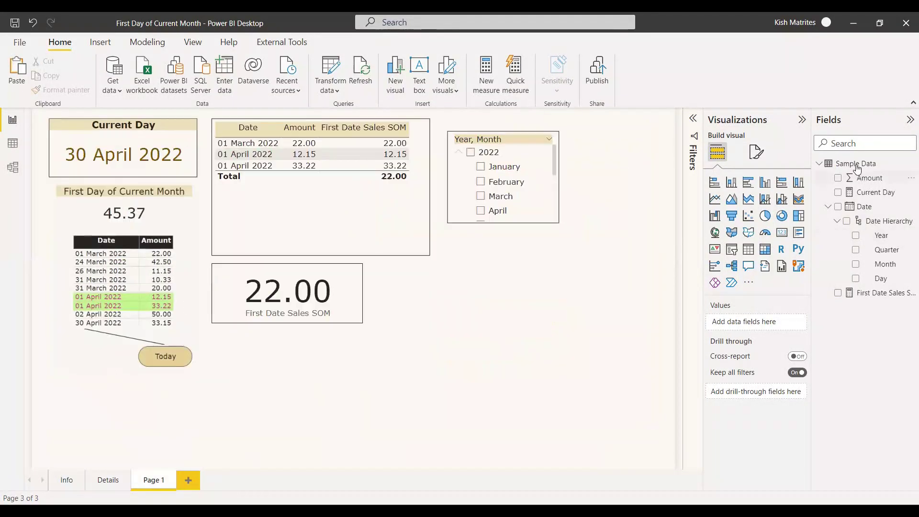
# Add a second measure named First Day Sales to the Sample Data table, with its formula starting on a new line
pyautogui.rightClick(856, 169)
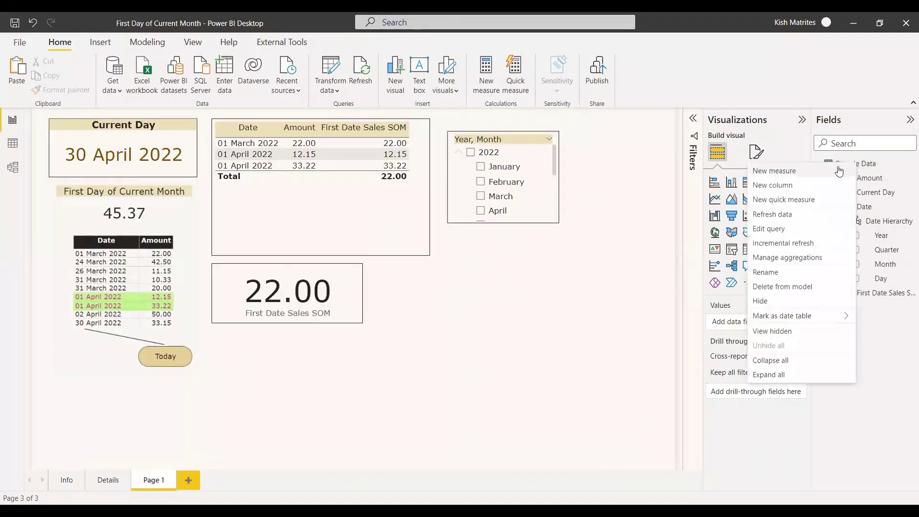
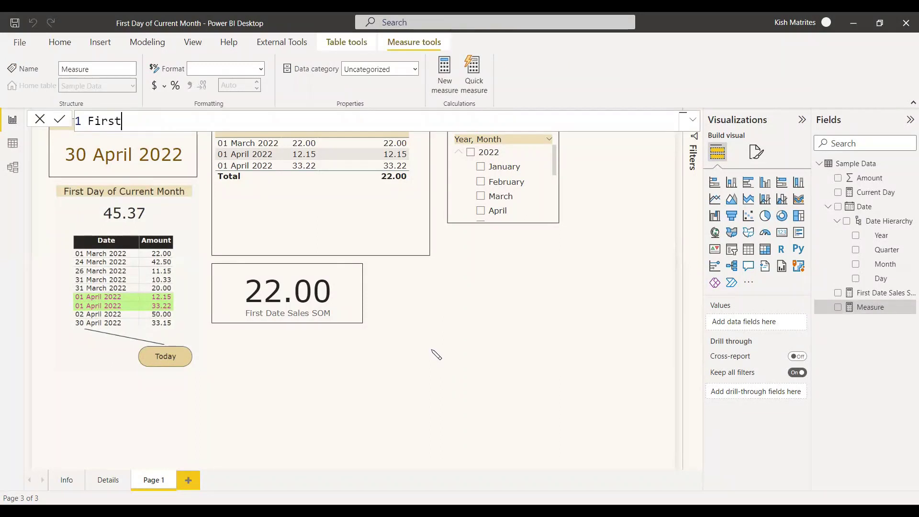
pyautogui.write('EOM')
pyautogui.press('BackSpace')
pyautogui.press('BackSpace')
pyautogui.press('BackSpace')
pyautogui.write('=')
pyautogui.hotkey('shift', 'Return')
# Begin the First Day Sales formula with CALCULATE over SUM('Sample Data'[Amount]), followed by an indented new line for the filter
pyautogui.write('CALCULATE(Sum')
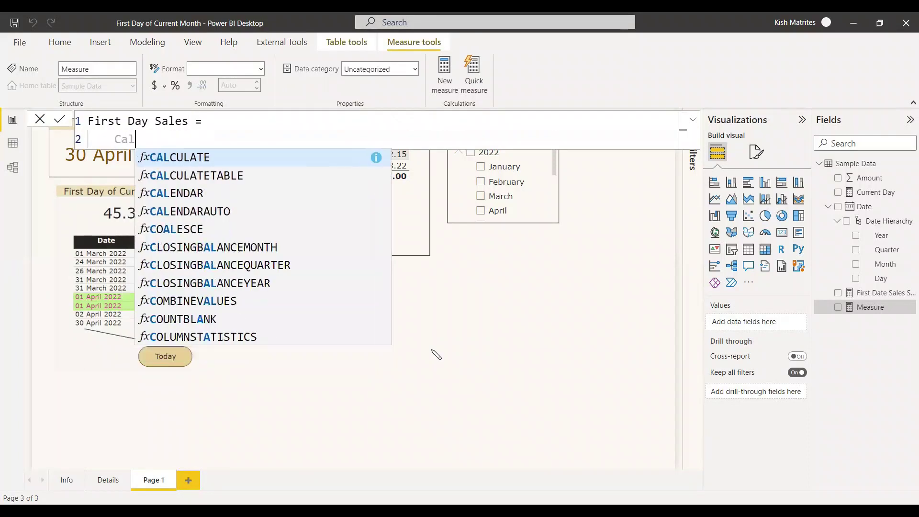
pyautogui.press('Tab')
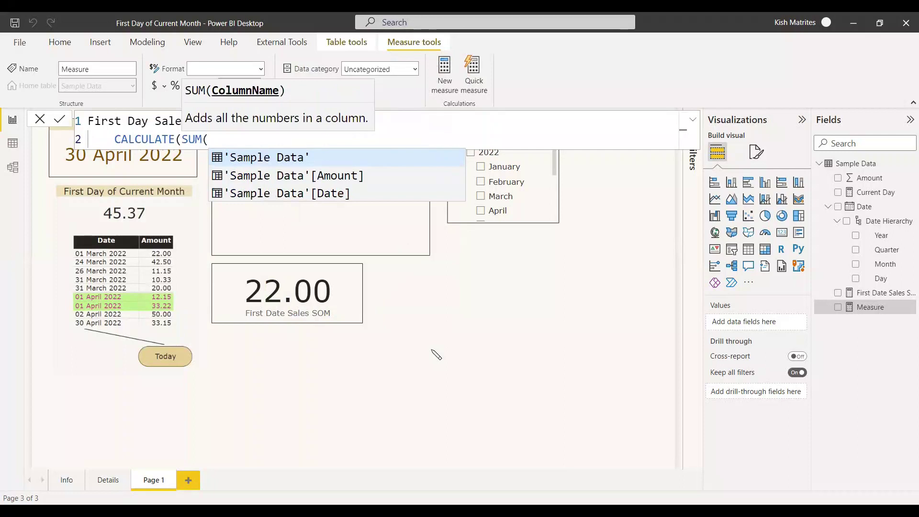
pyautogui.write('sa')
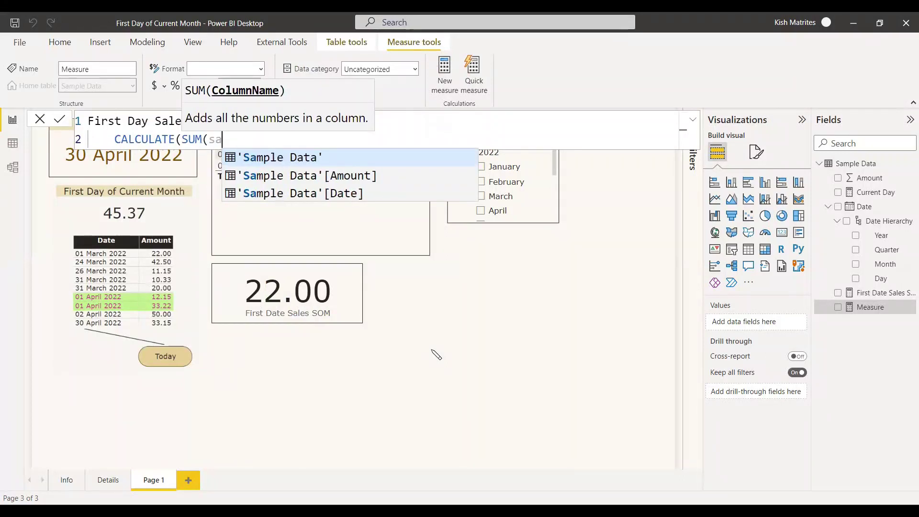
pyautogui.press('Down')
pyautogui.press('Tab')
pyautogui.write(')')
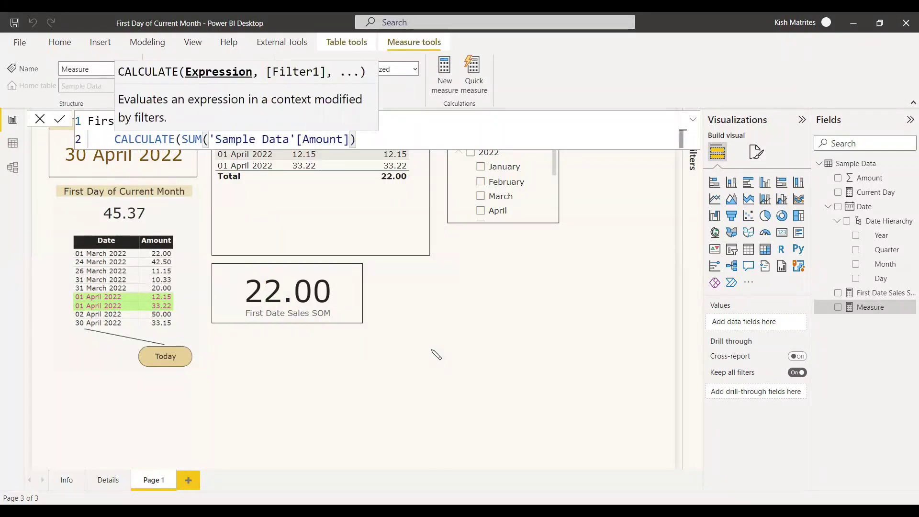
pyautogui.write(',')
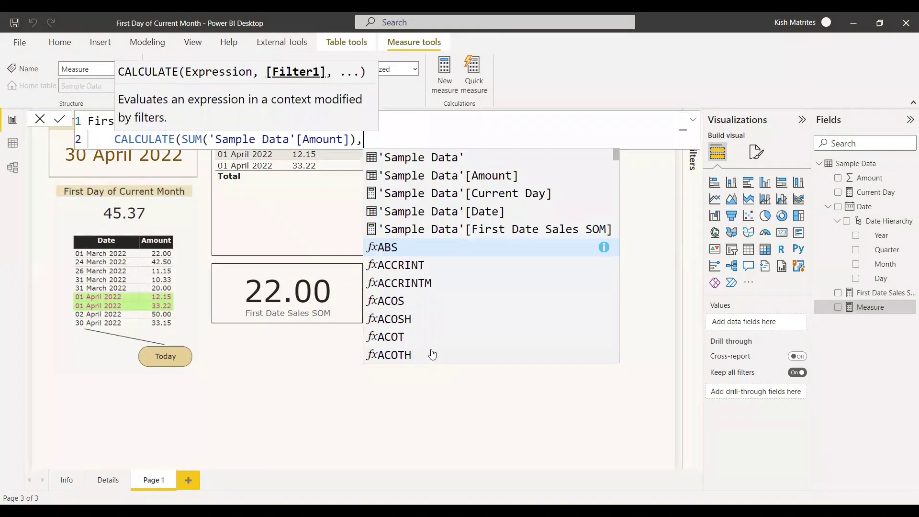
pyautogui.hotkey('shift', 'Return')
pyautogui.press('Tab')
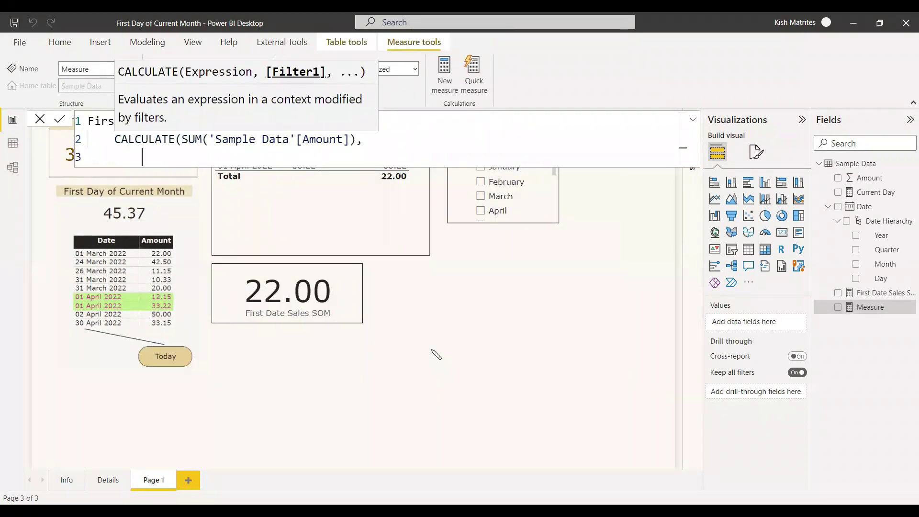
# Enter 'Sample Data'[Date] as the column for the CALCULATE filter on the third line of the First Day Sales formula
pyautogui.write('Sa')
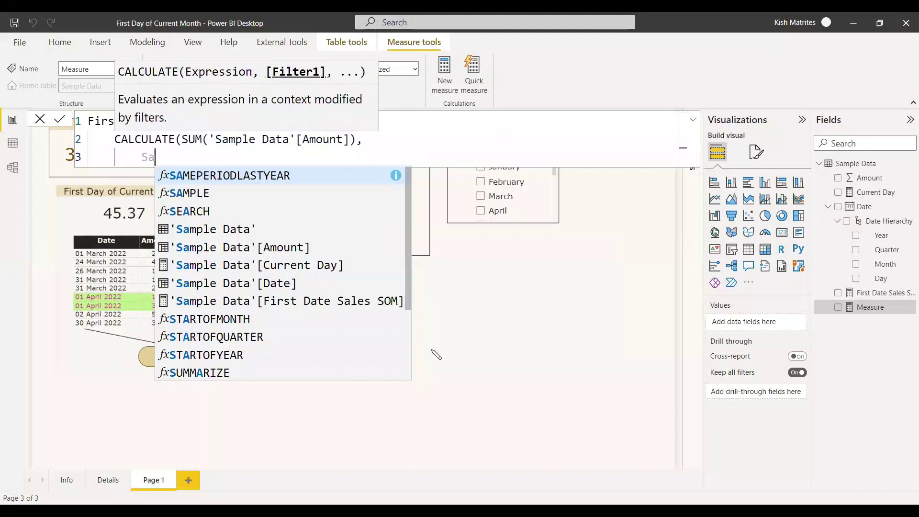
pyautogui.write('mple')
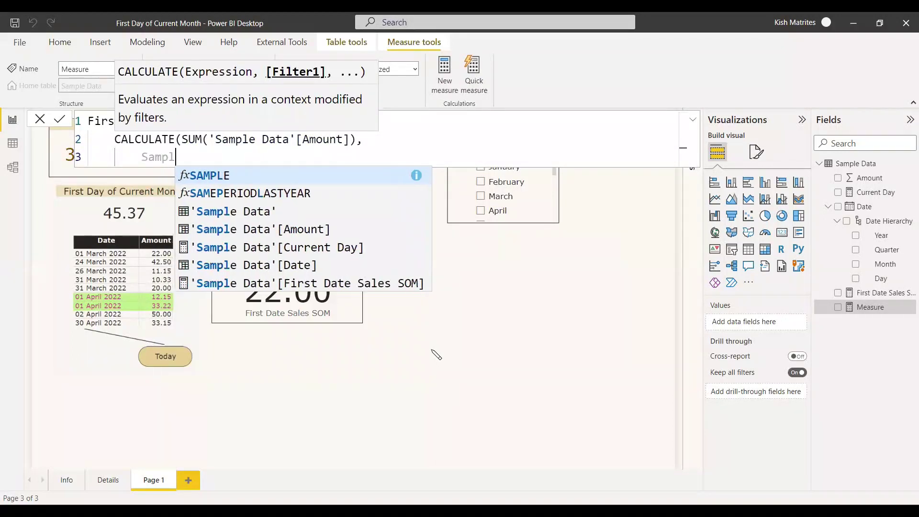
pyautogui.press('Down')
pyautogui.press('Down')
pyautogui.press('Down')
pyautogui.press('Down')
pyautogui.press('Down')
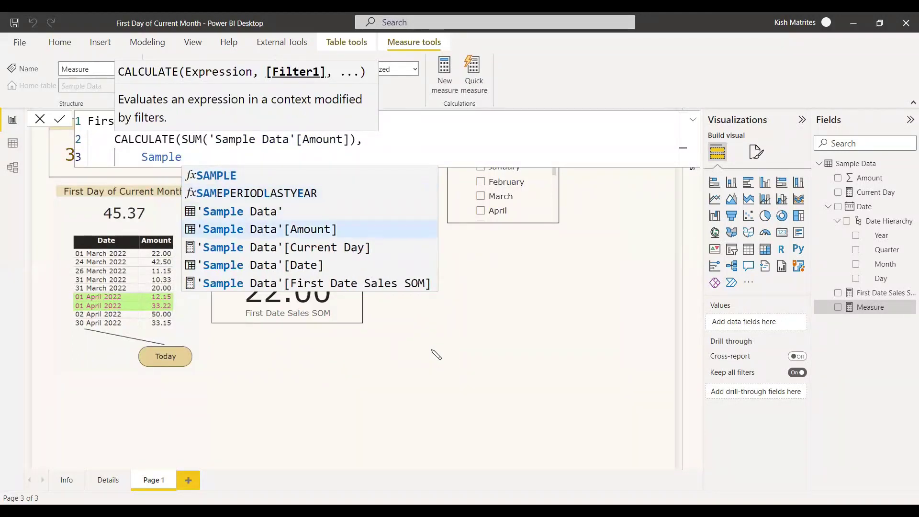
pyautogui.press('Up')
pyautogui.press('Tab')
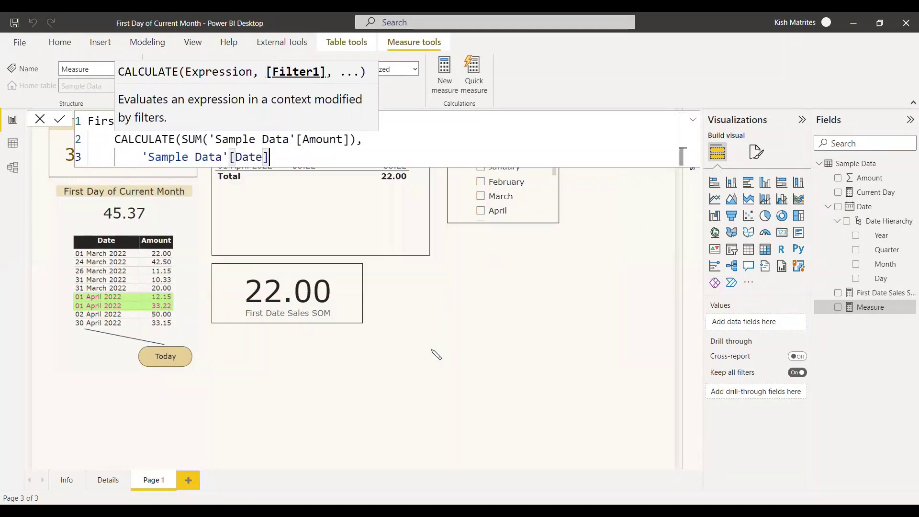
# Set the date filter equal to an EOMONTH function with TODAY() as its start date
pyautogui.write('= EOMONTH(')
pyautogui.press('Tab')
pyautogui.write('Sam')
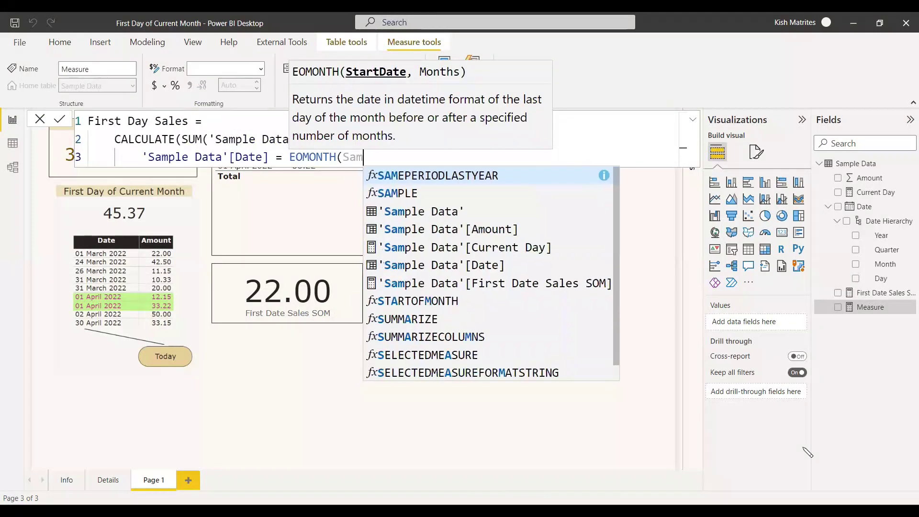
pyautogui.press('BackSpace')
pyautogui.press('BackSpace')
pyautogui.press('BackSpace')
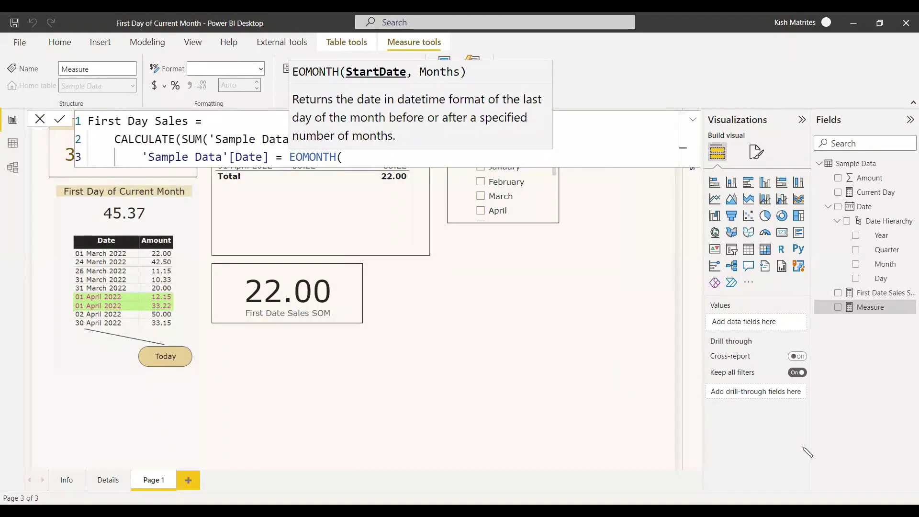
pyautogui.write('T')
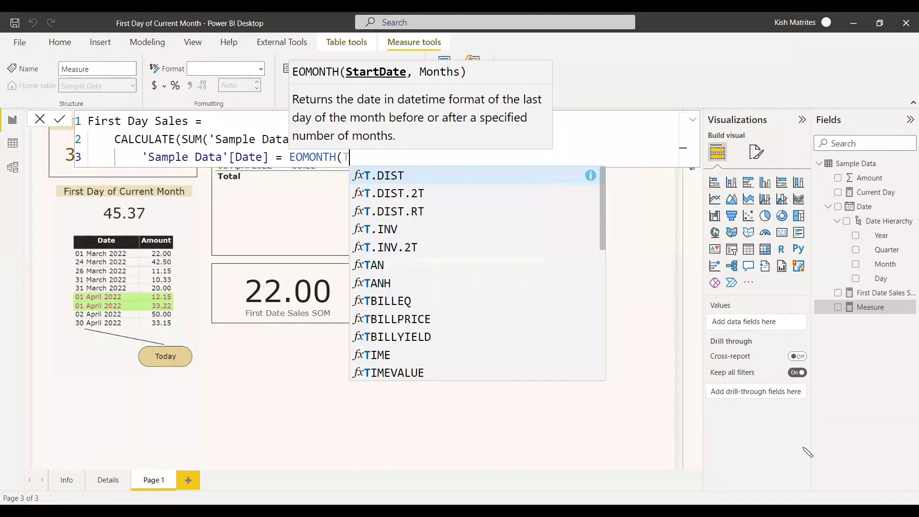
pyautogui.write('O')
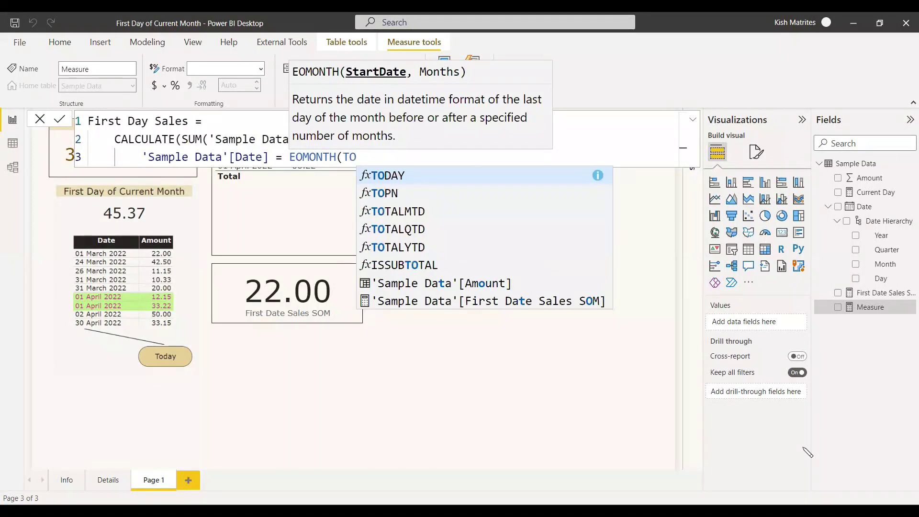
pyautogui.press('Tab')
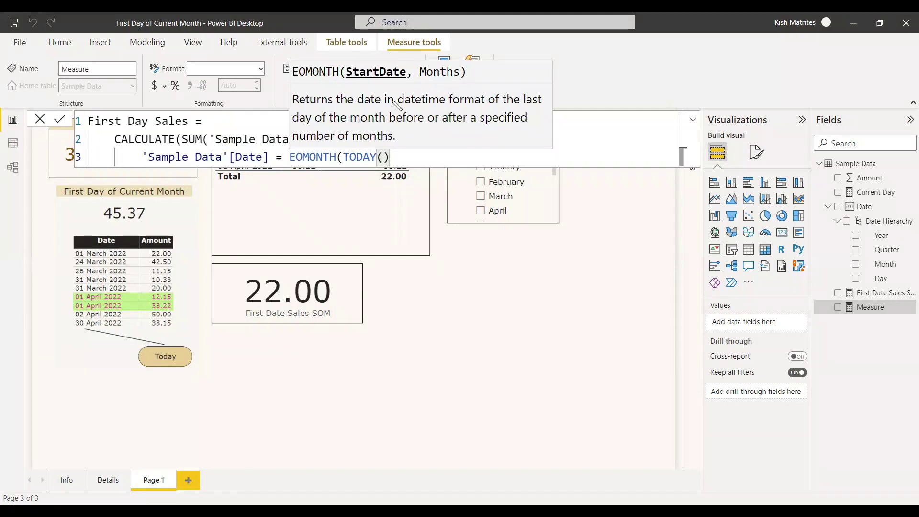
# Complete EOMONTH with a month offset of -1, add 1 to the result, and commit the First Day Sales measure
pyautogui.write(',--')
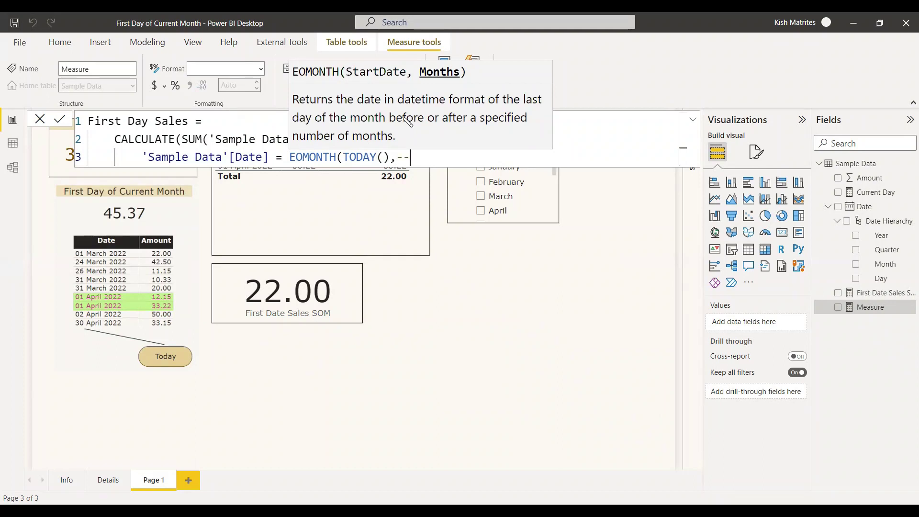
pyautogui.press('BackSpace')
pyautogui.write('1)')
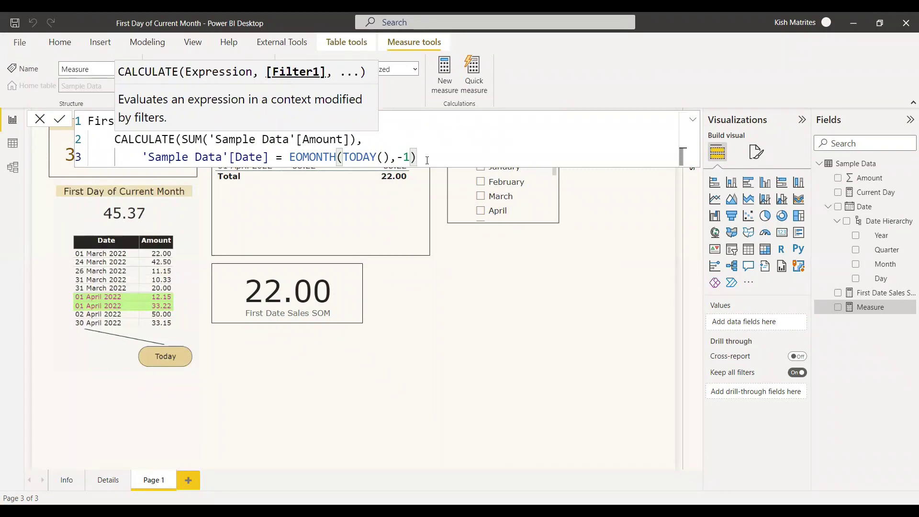
pyautogui.write('+ 1')
pyautogui.press('Return')
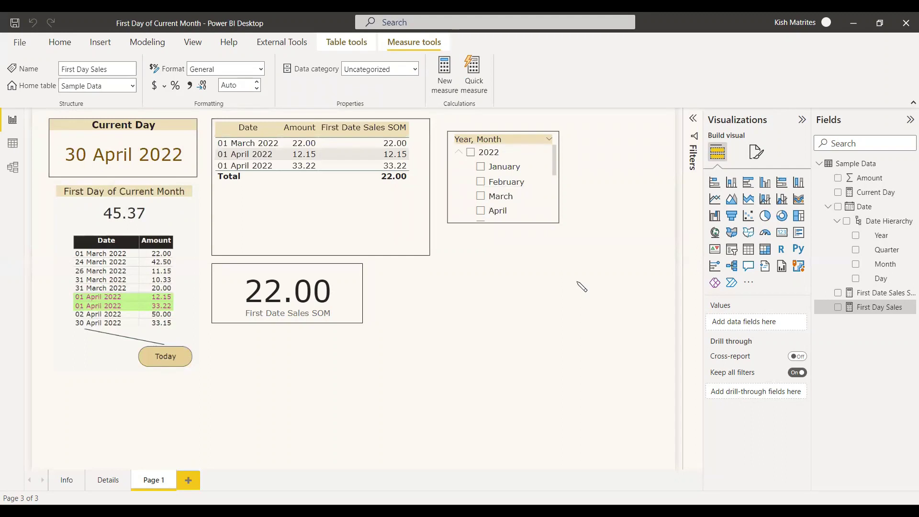
# Place a copy of the First Date Sales SOM card beside the original and make it show the First Day Sales measure instead
pyautogui.click(347, 268)
pyautogui.moveTo(360, 312); pyautogui.dragTo(513, 308)
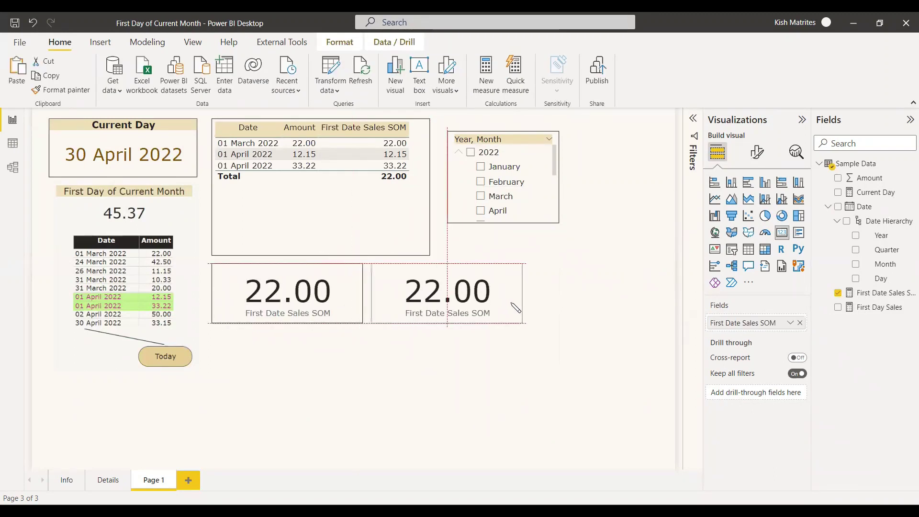
pyautogui.click(800, 323)
pyautogui.hotkey('ctrl', 'z')
pyautogui.hotkey('ctrl', 'z')
pyautogui.hotkey('ctrl', 'z')
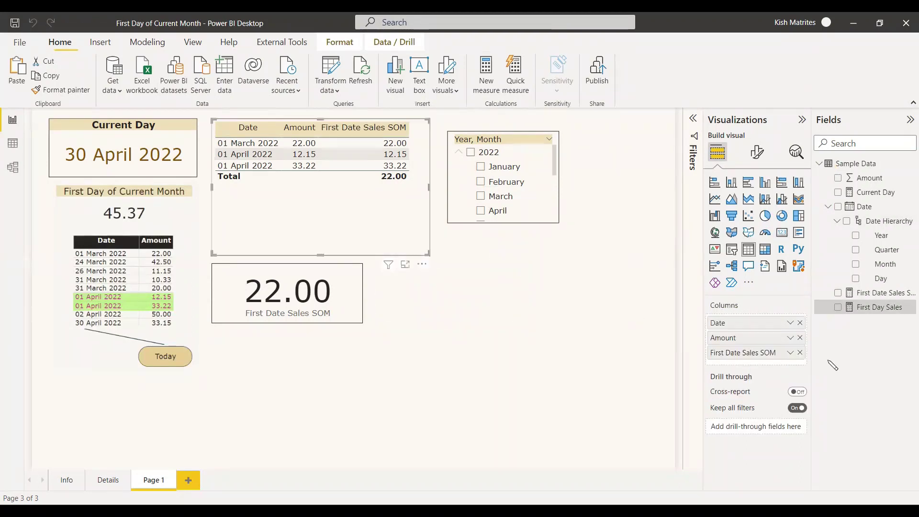
pyautogui.hotkey('ctrl', 'y')
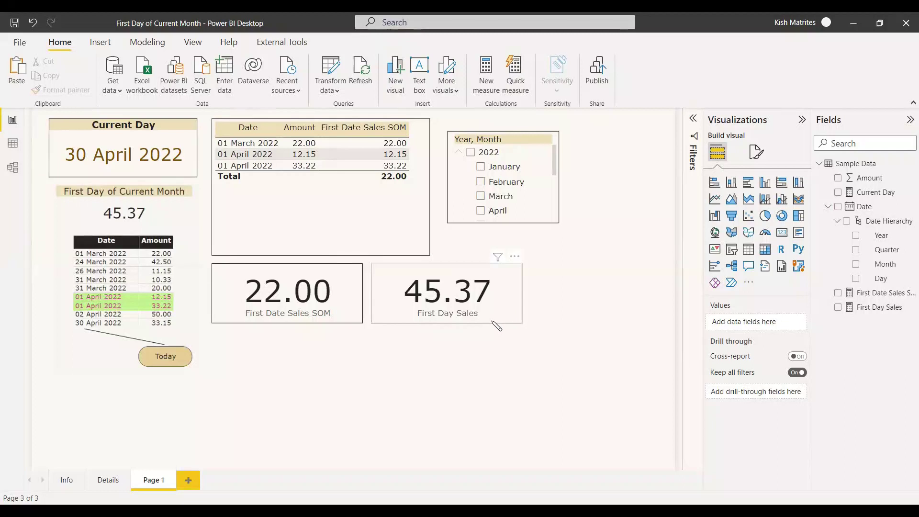
pyautogui.hotkey('ctrl', 'y')
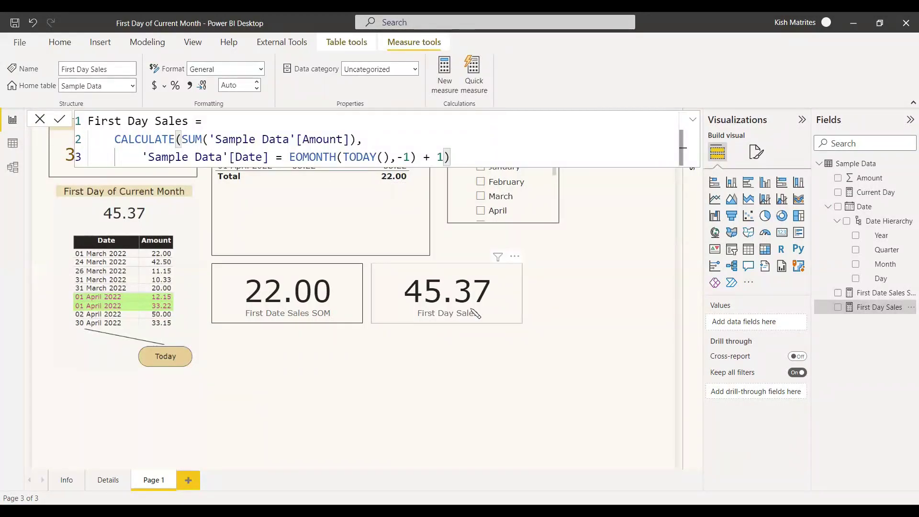
pyautogui.click(427, 310)
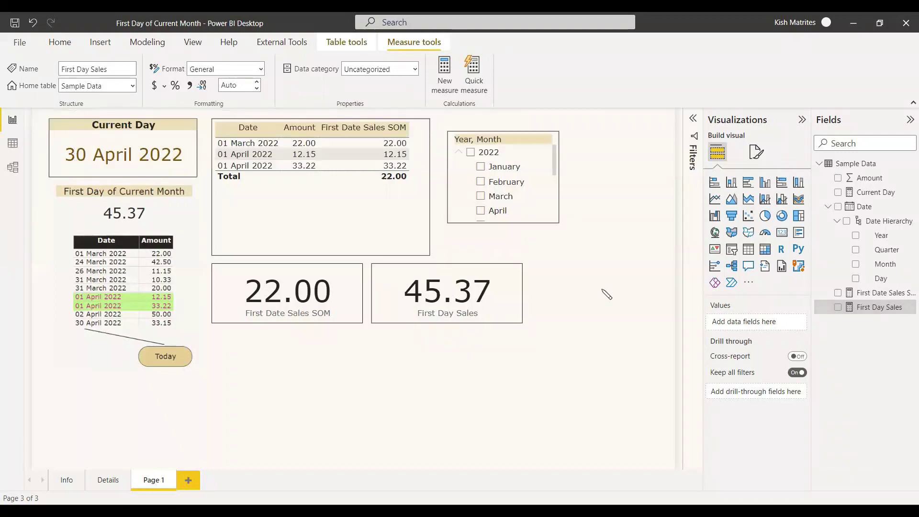